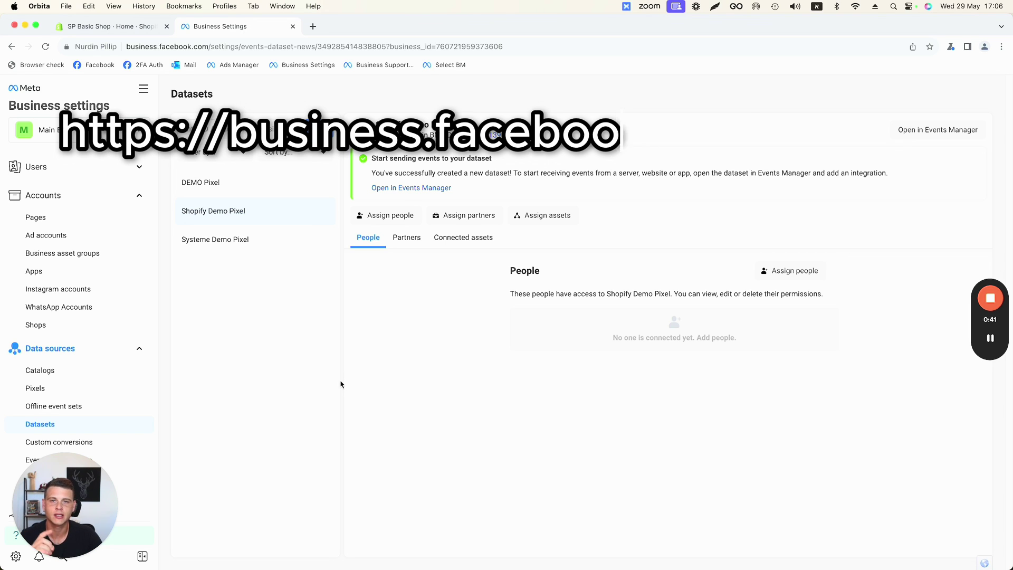
- Bring up Shopify Demo Pixel's details among the three pixels on the Datasets page
drag(98, 485, 272, 475)
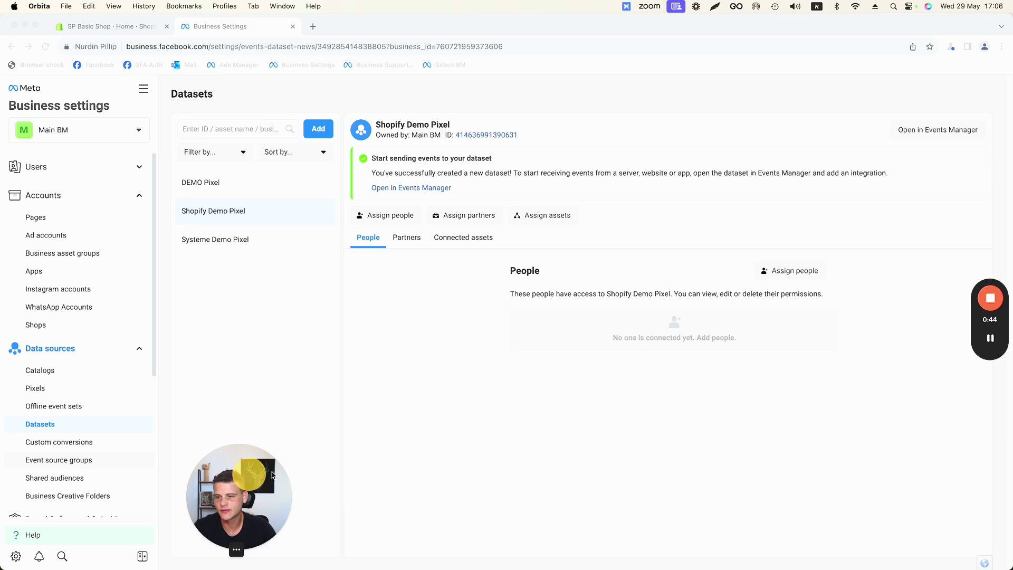
- Open the Create a new dataset dialog on the Datasets page and close it without creating anything
click(58, 426)
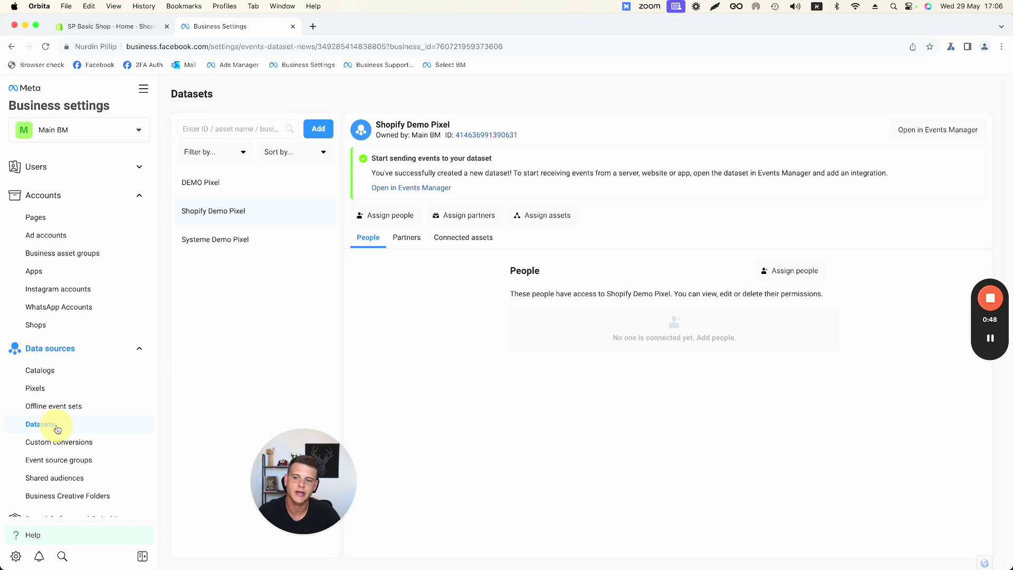
click(318, 128)
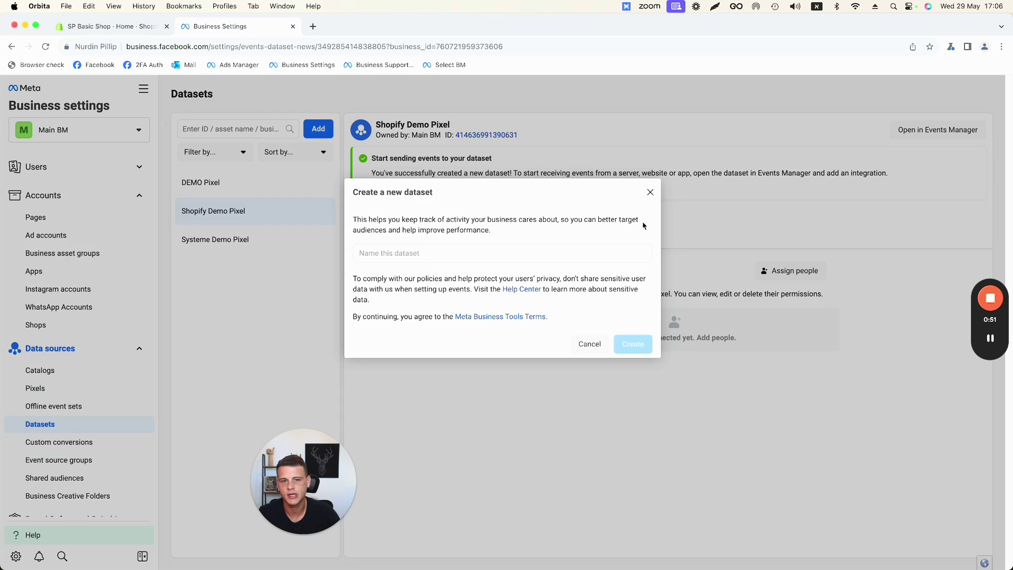
click(650, 192)
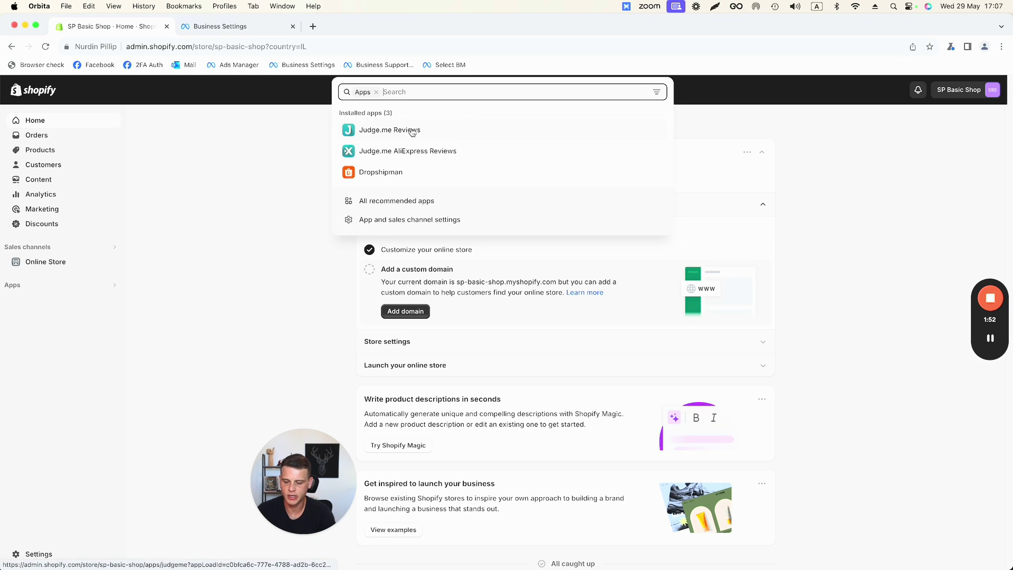
- Find the Facebook & Instagram app by searching 'facebook', install it on the store and start setup
text(facebook)
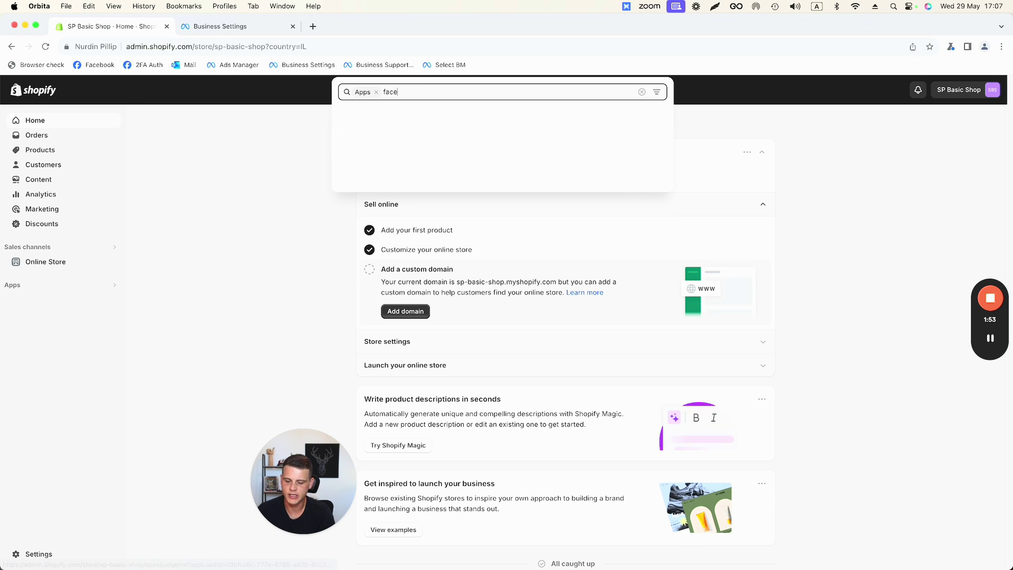
click(402, 121)
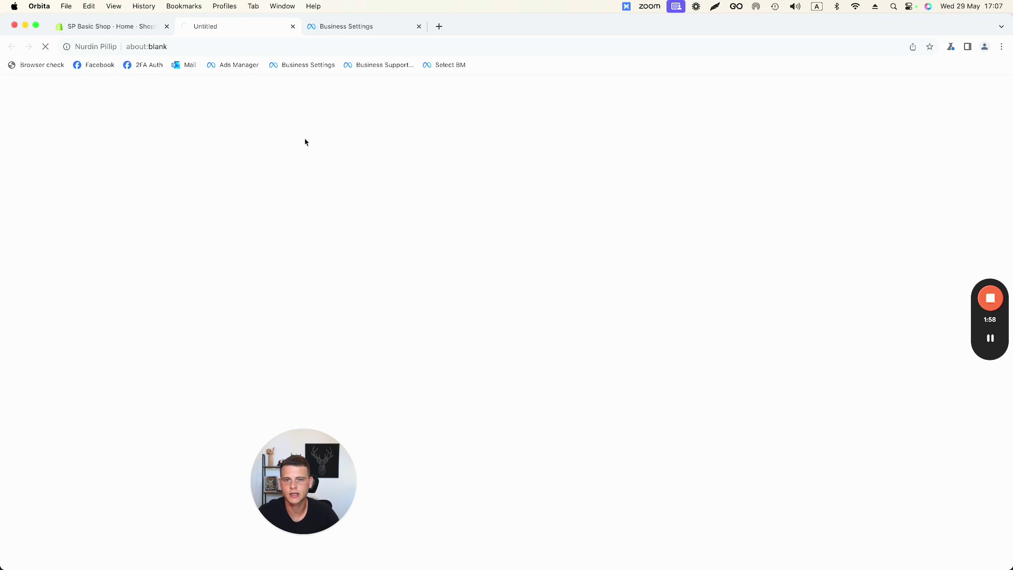
click(179, 267)
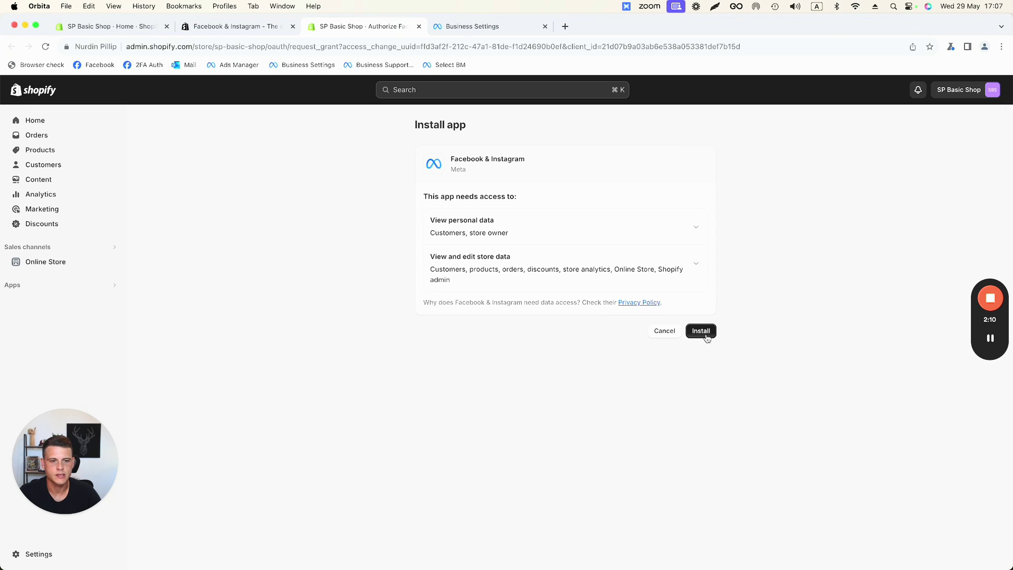
click(701, 331)
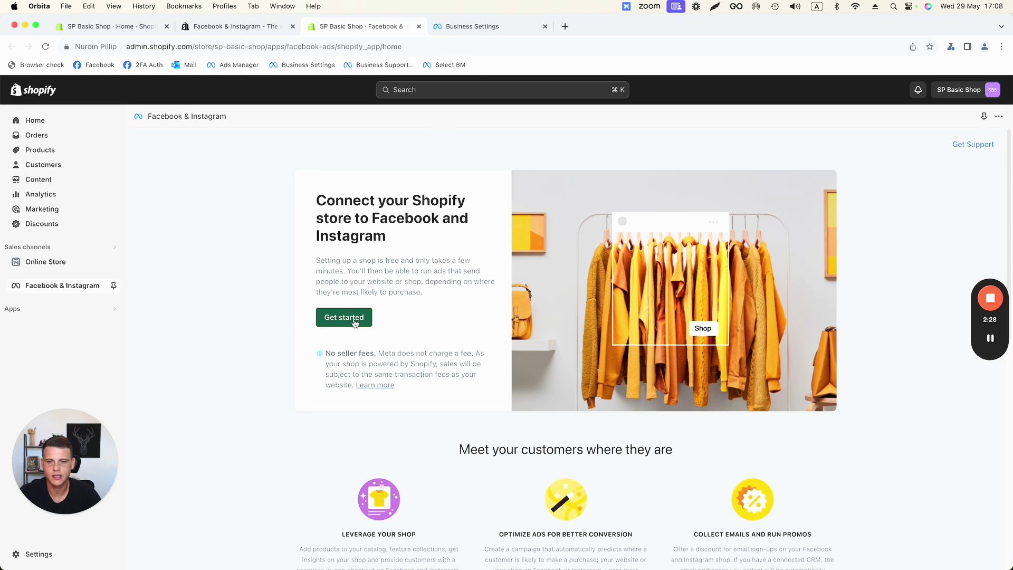
click(354, 323)
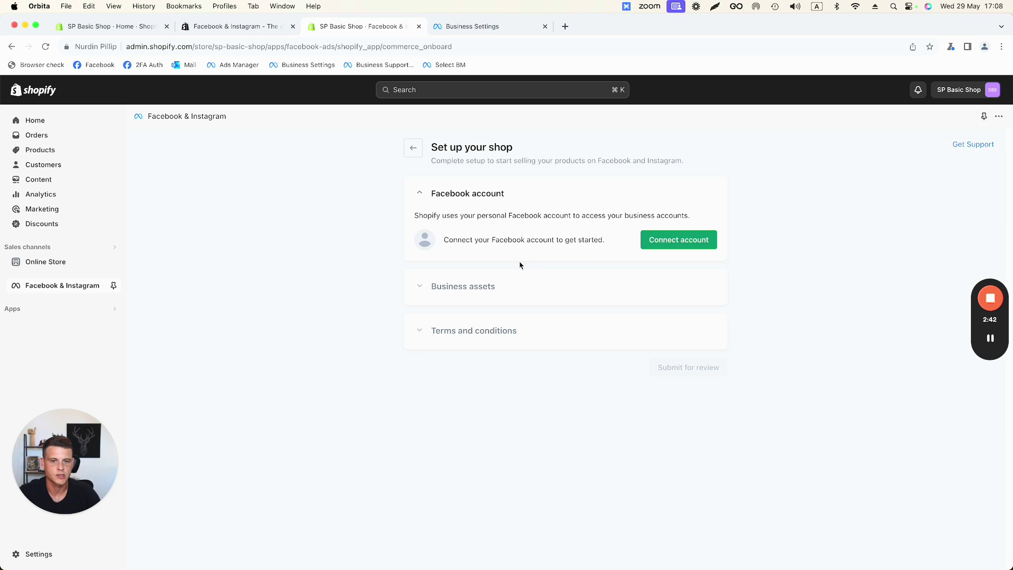
- Connect the signed-in Facebook account and browse Business assets to Main BM's Viva La Piel page
click(658, 248)
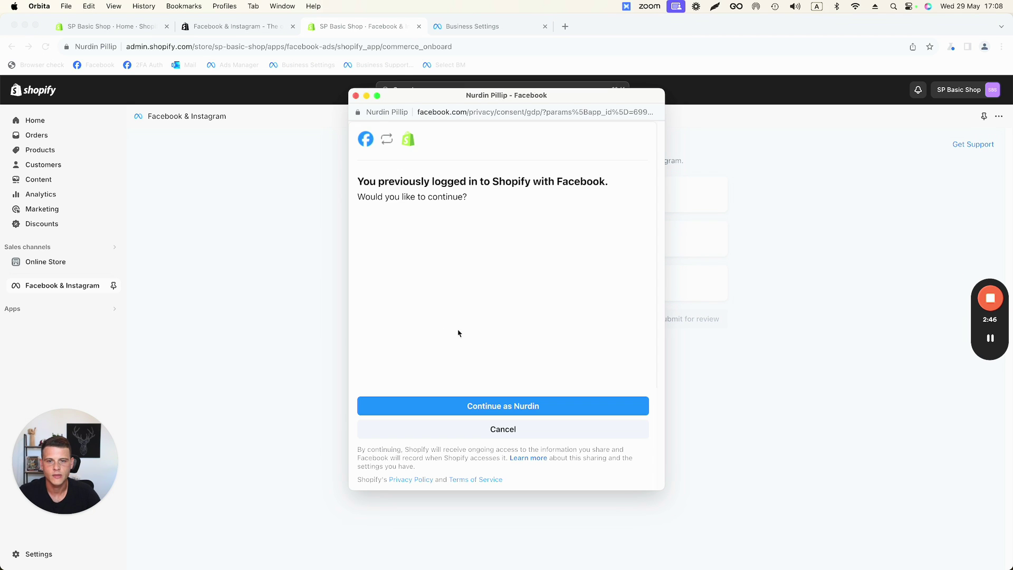
click(455, 407)
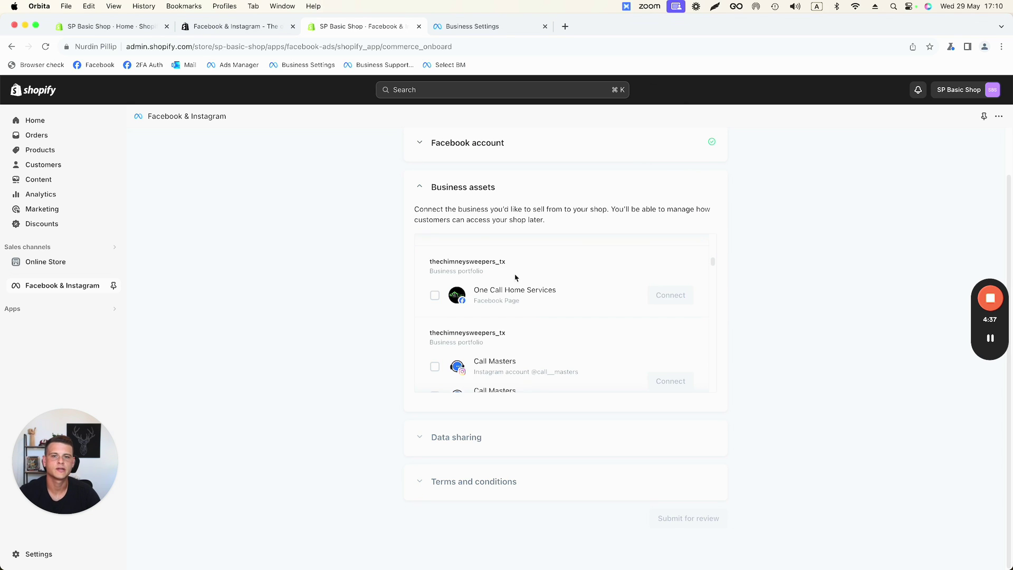
scroll(515, 270, up, 2)
scroll(514, 270, up, 3)
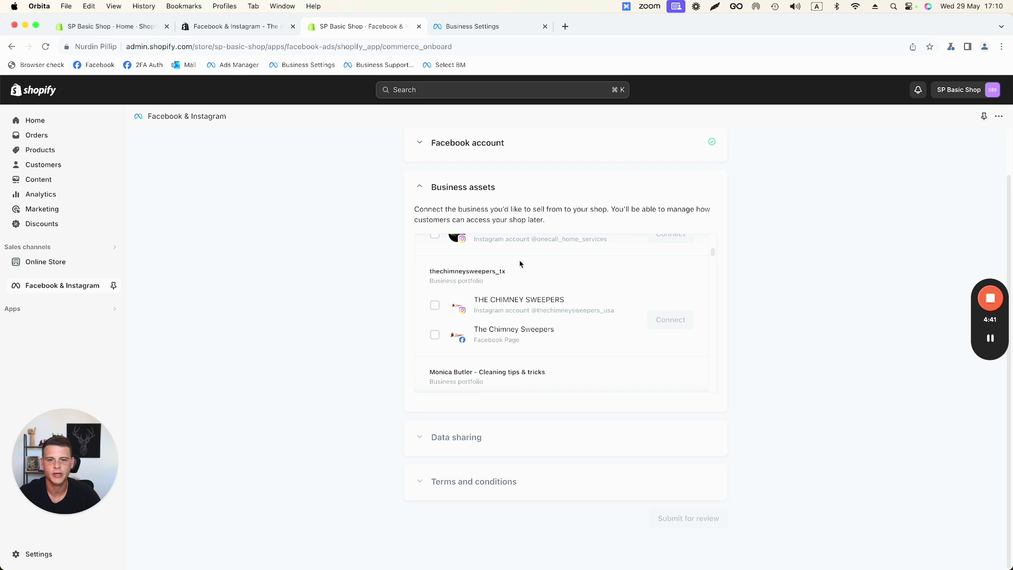
scroll(520, 264, down, 10)
scroll(482, 295, down, 5)
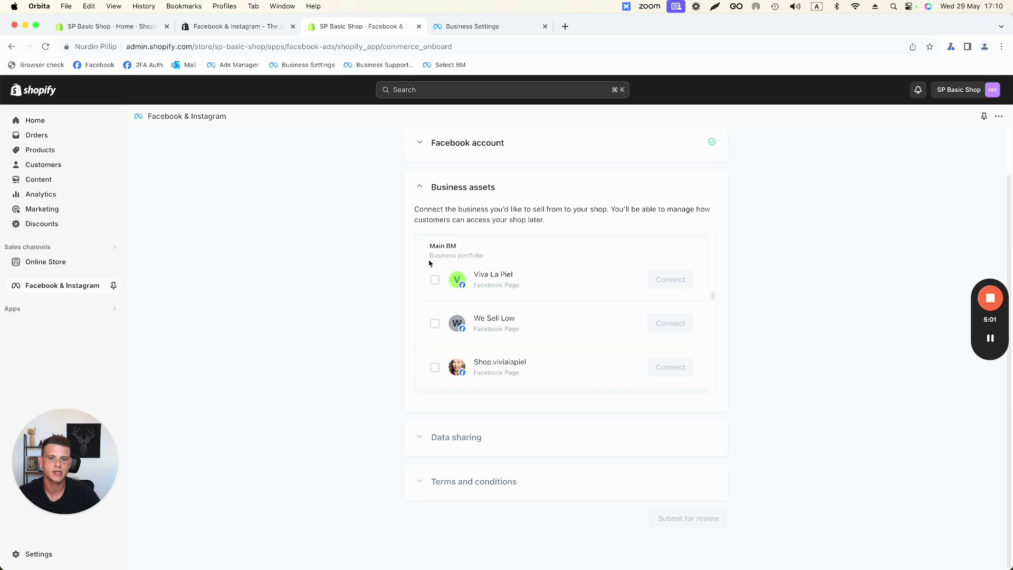
scroll(435, 258, up, 1)
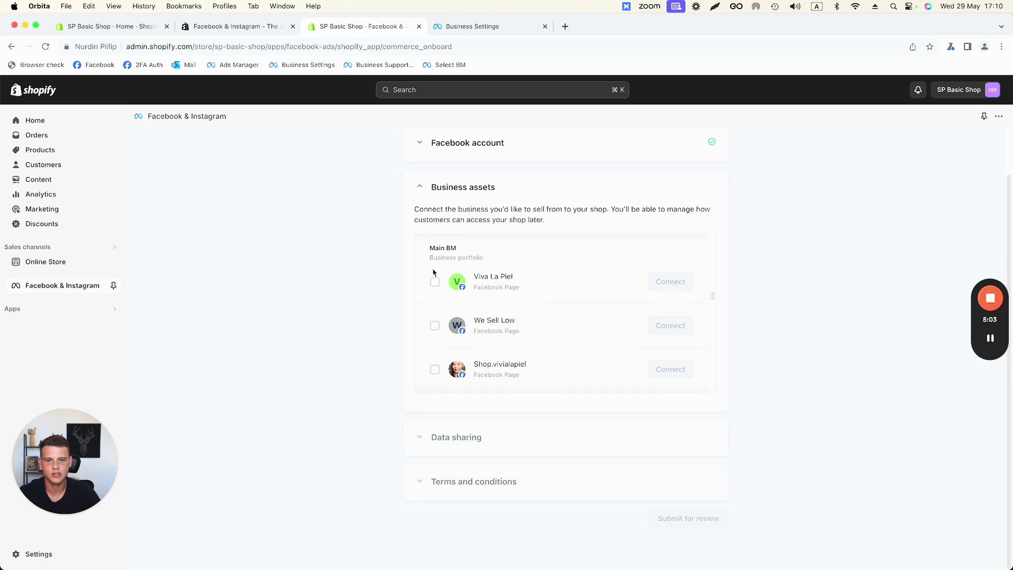
- Connect the Viva La Piel page as the shop's business asset and review the Maximum data sharing option
click(436, 285)
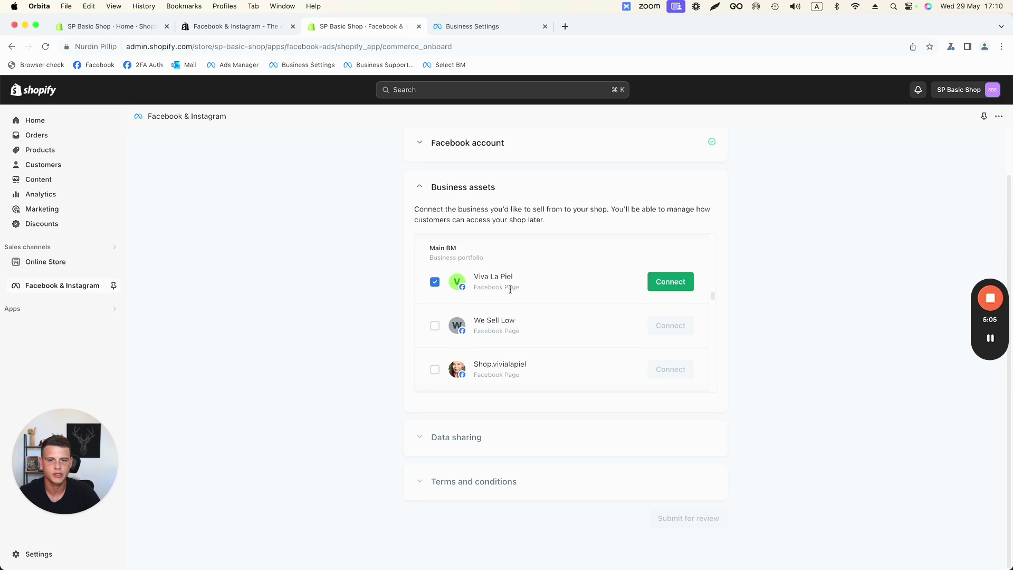
click(667, 282)
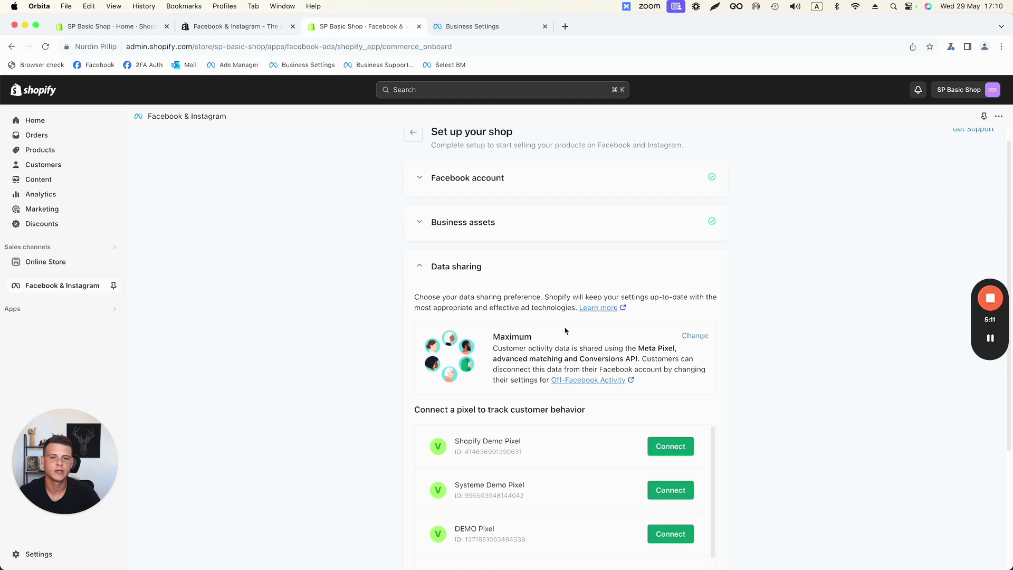
click(695, 338)
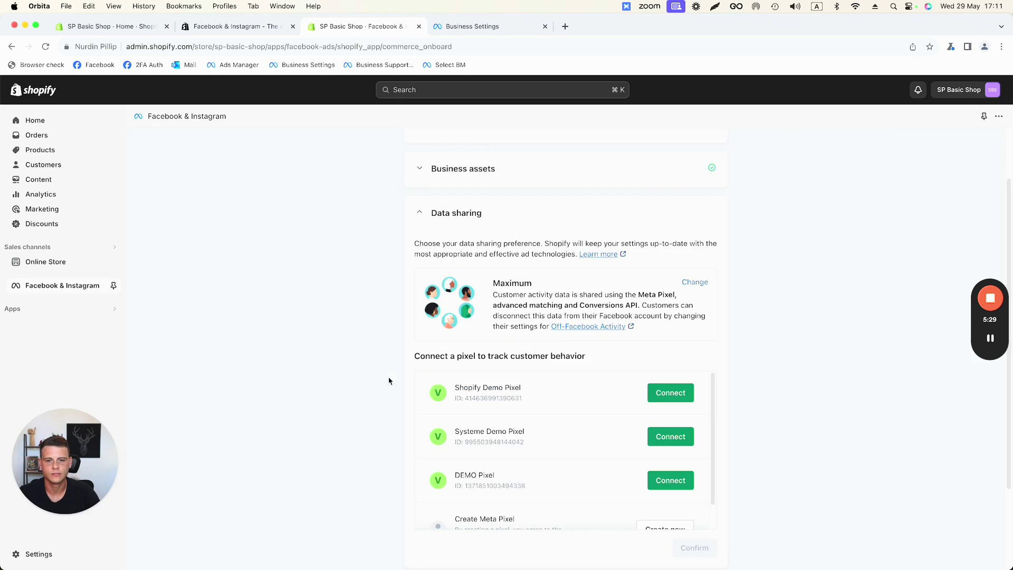
scroll(491, 385, down, 2)
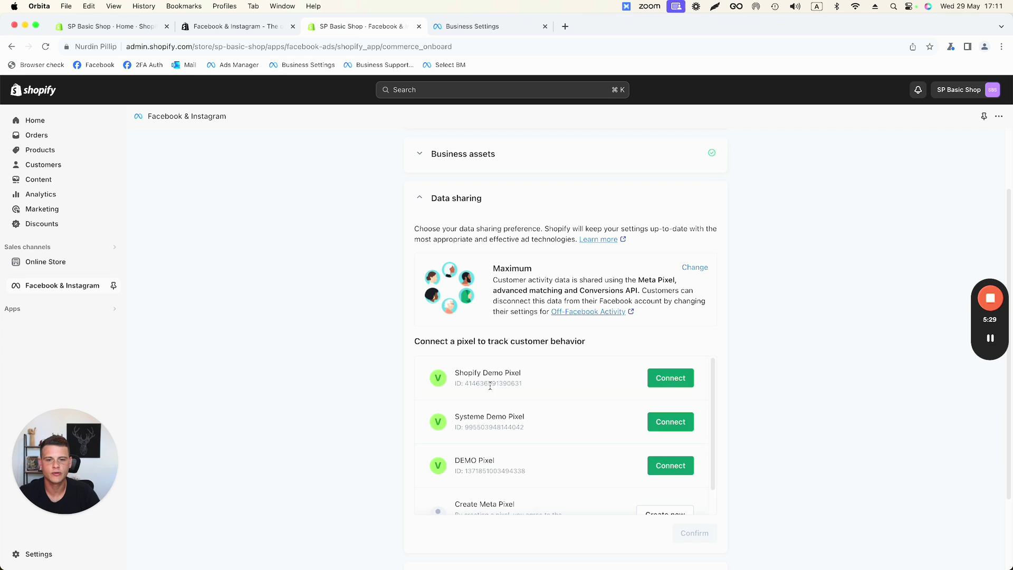
scroll(491, 389, up, 1)
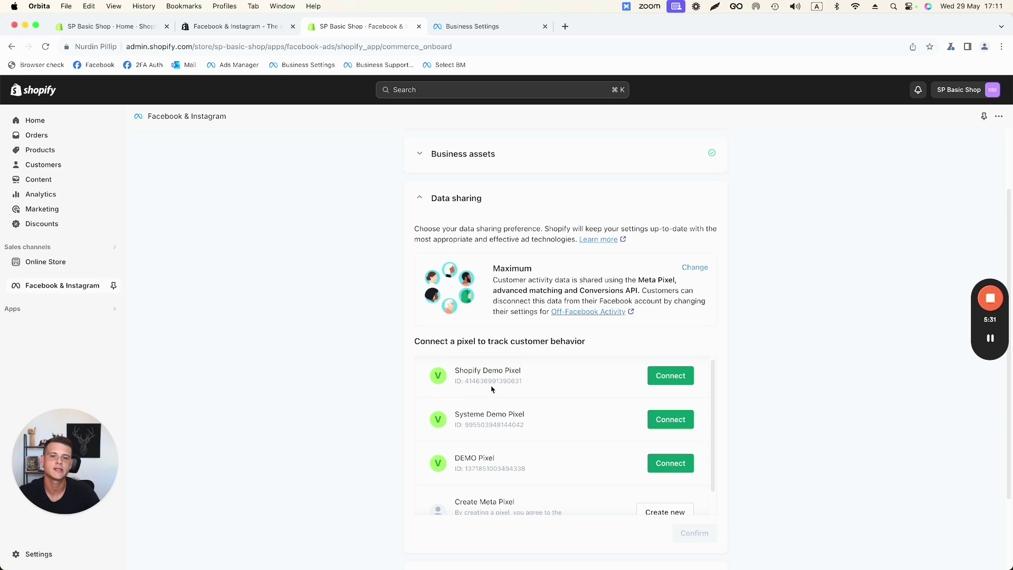
scroll(490, 392, up, 1)
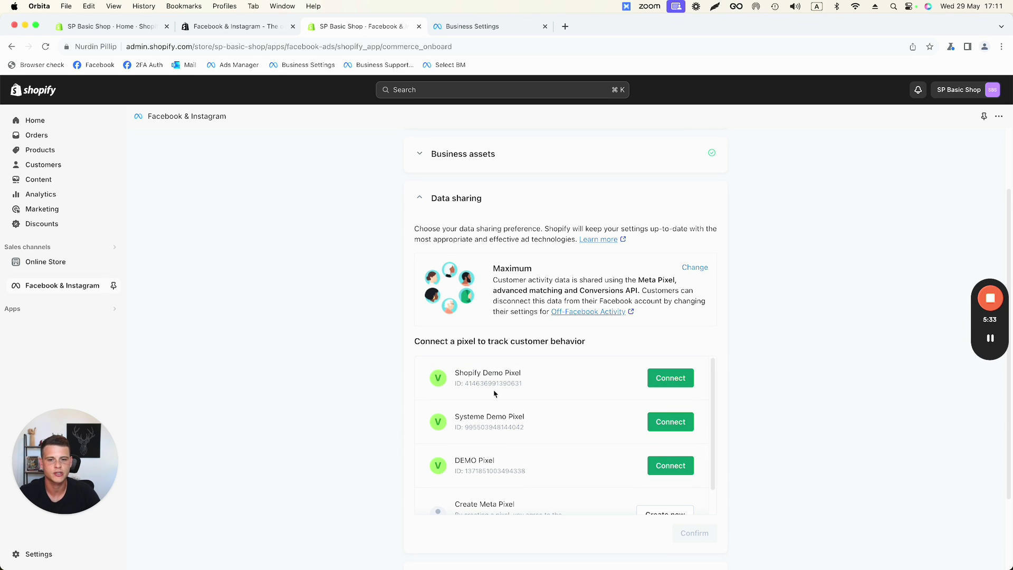
- Connect Shopify Demo Pixel, agree to Meta's Seller Agreement and submit the shop for review
click(671, 378)
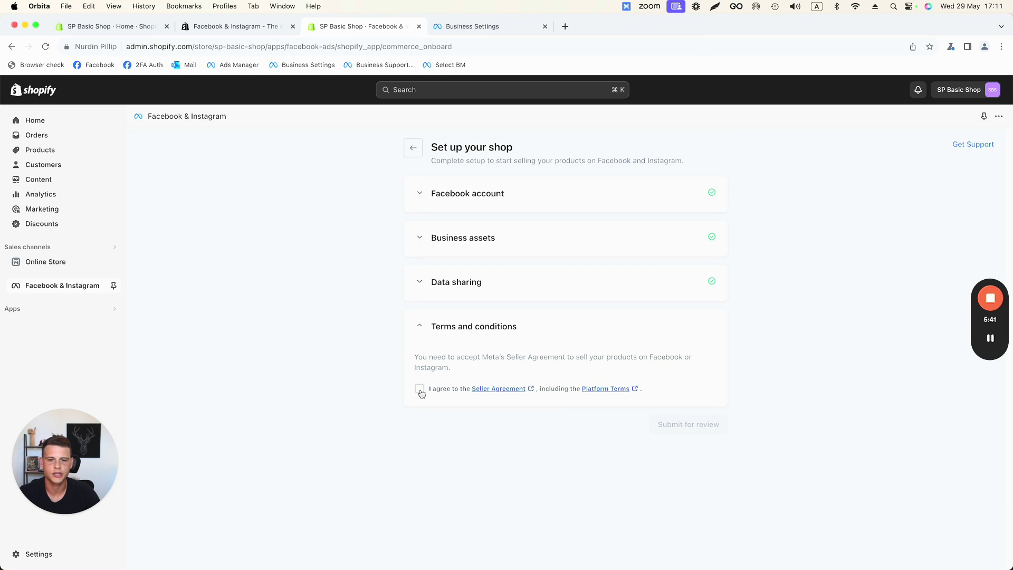
click(420, 389)
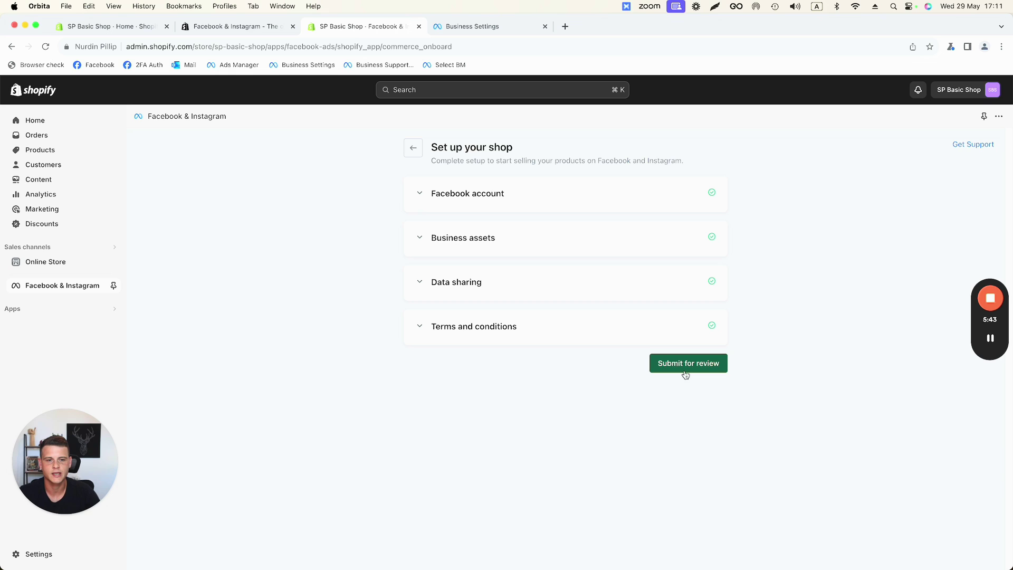
click(685, 363)
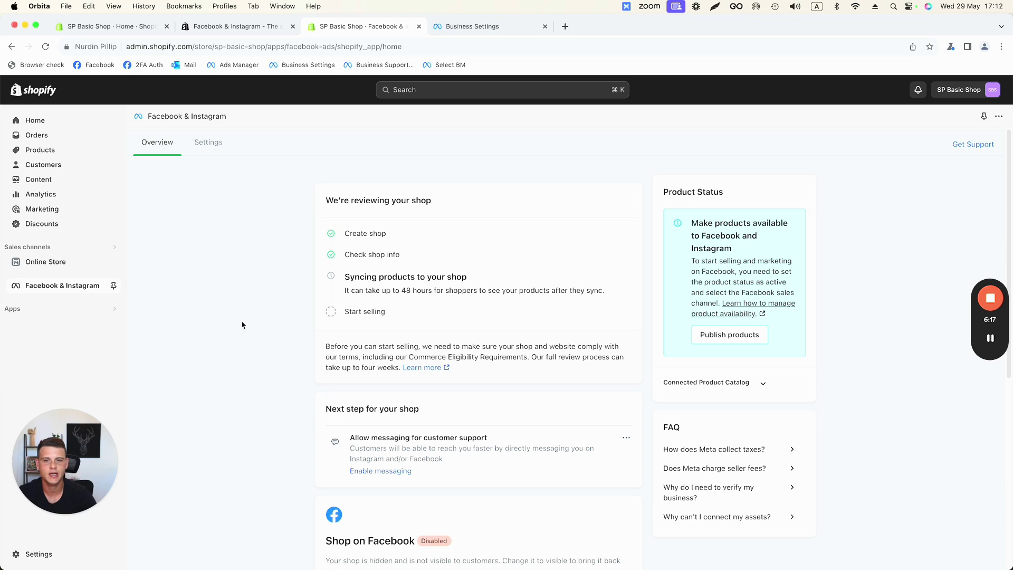
- Check the channel Settings for Maximum data sharing, Shopify Demo Pixel tracking and Viva La Piel connected
click(210, 150)
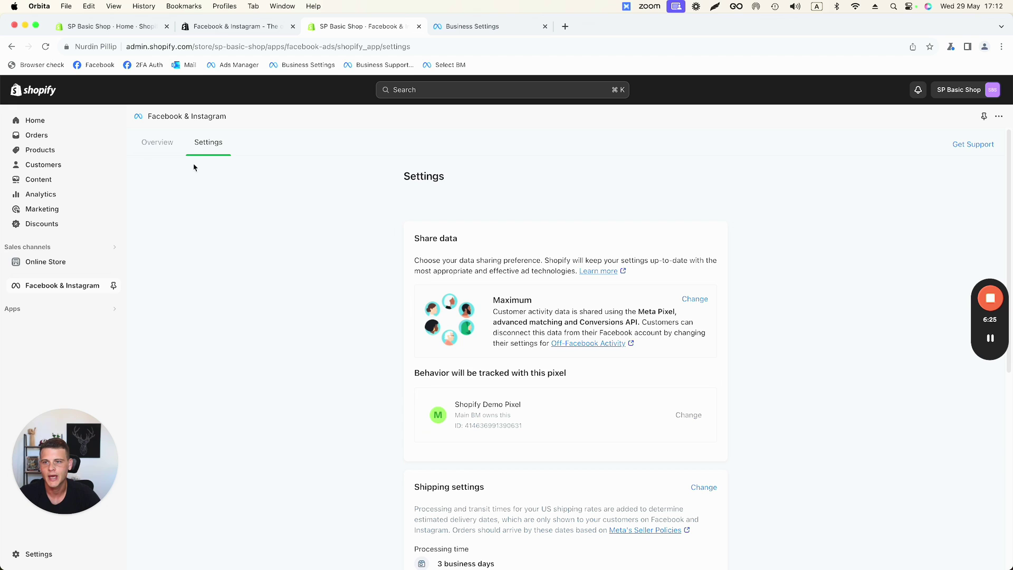
scroll(558, 303, down, 4)
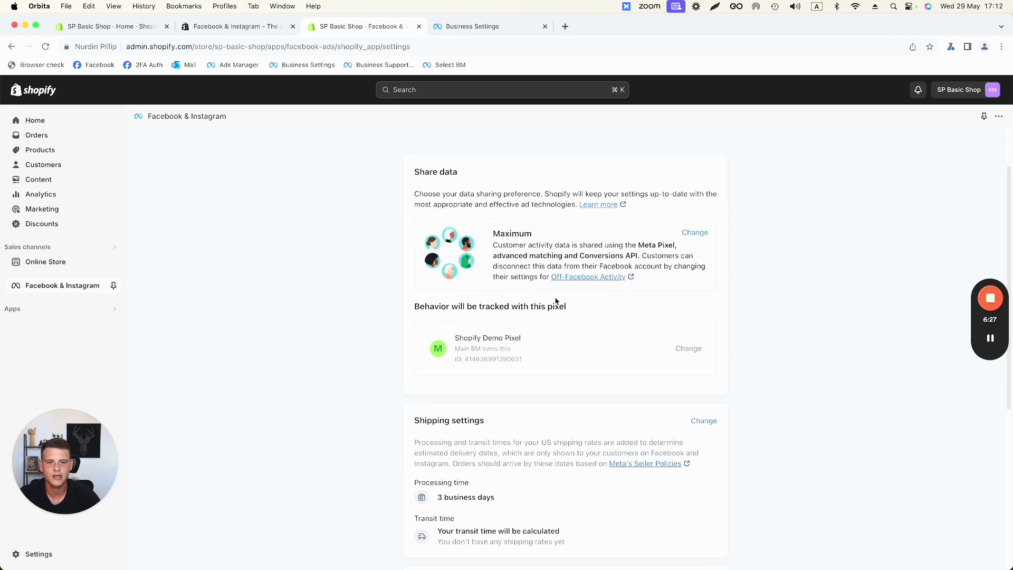
scroll(546, 290, down, 1)
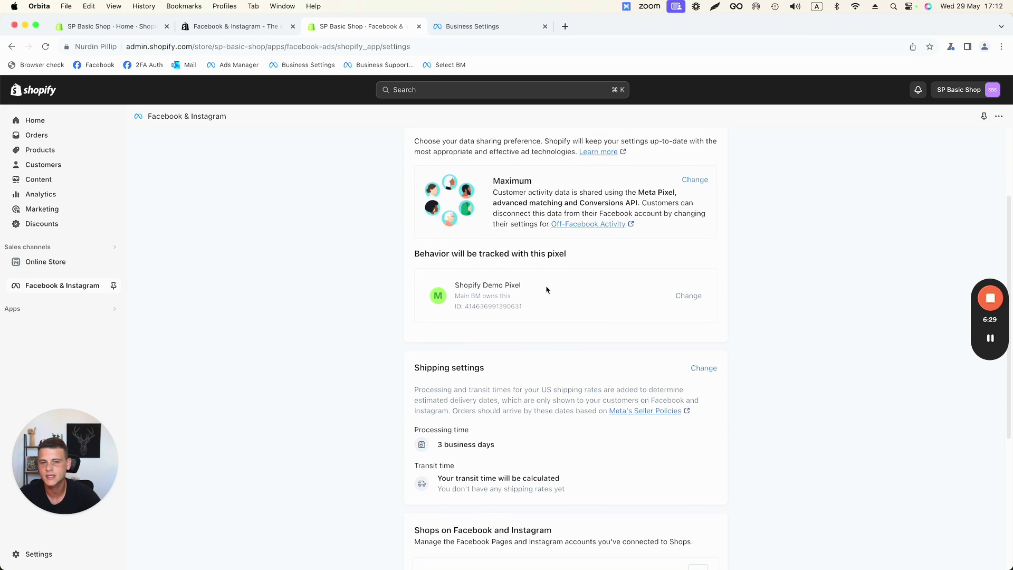
scroll(550, 290, down, 1)
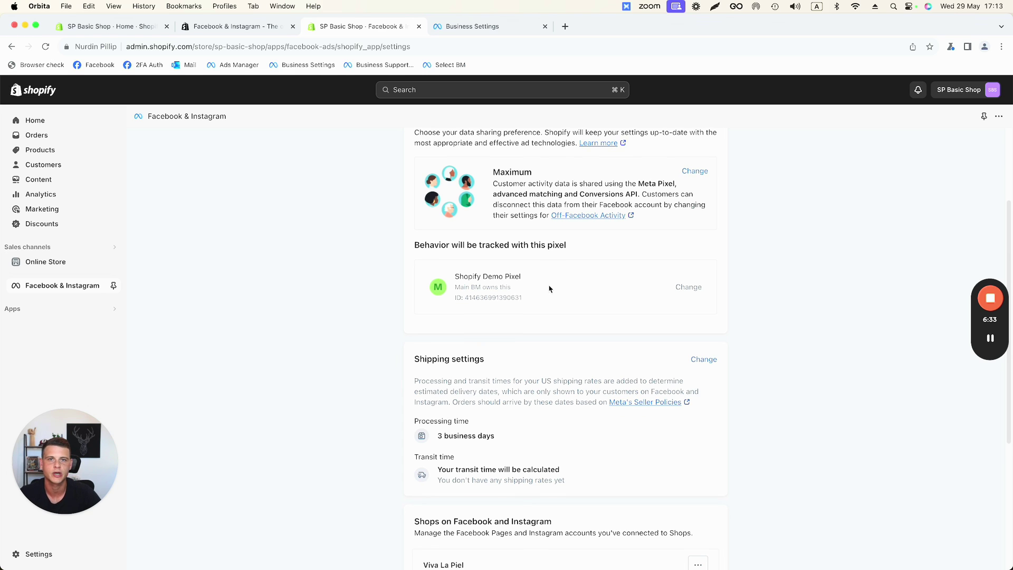
scroll(549, 289, down, 1)
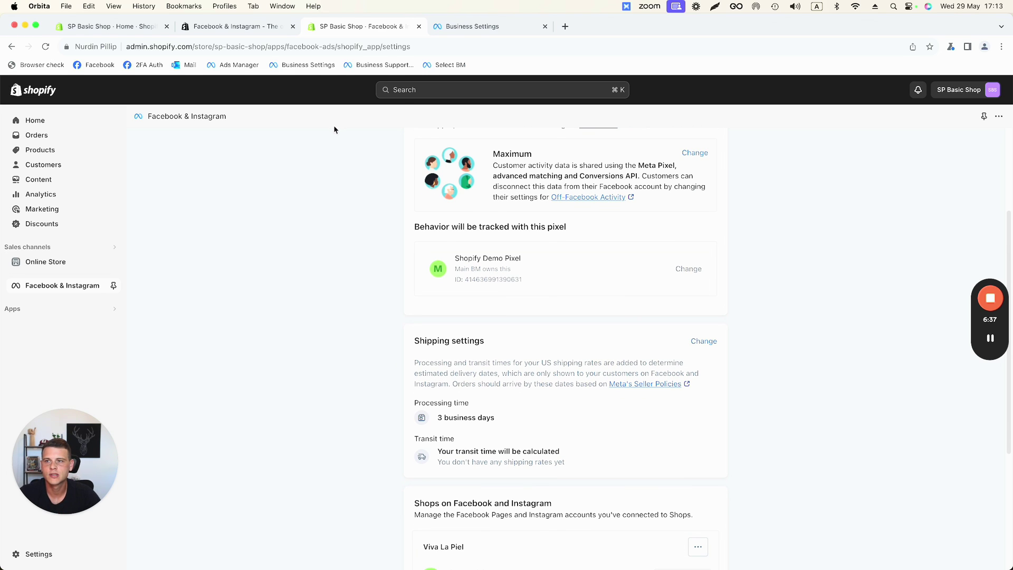
- Select Shopify Demo Pixel under Datasets in Business Settings and open it in Events Manager
click(457, 29)
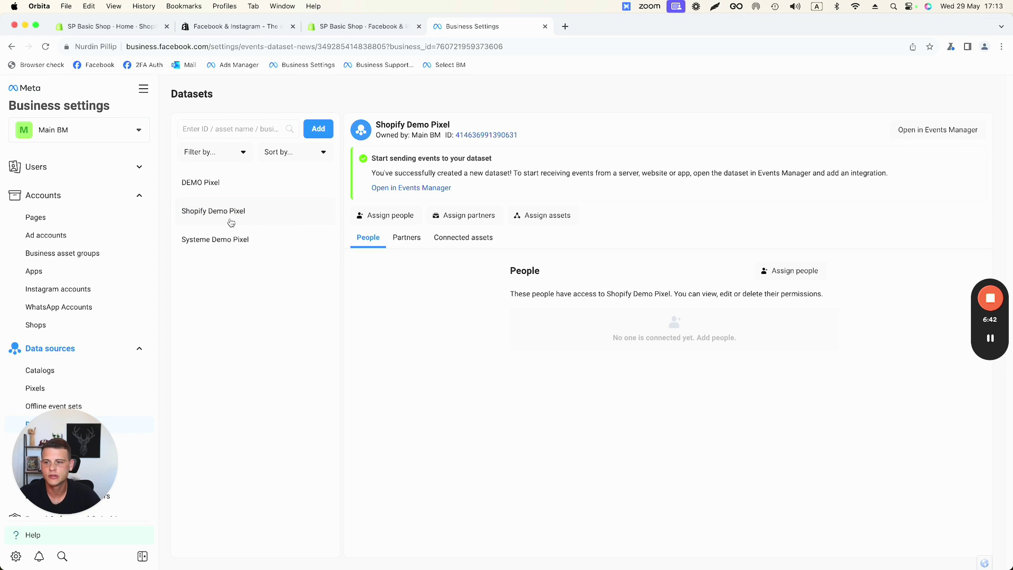
drag(104, 431, 231, 427)
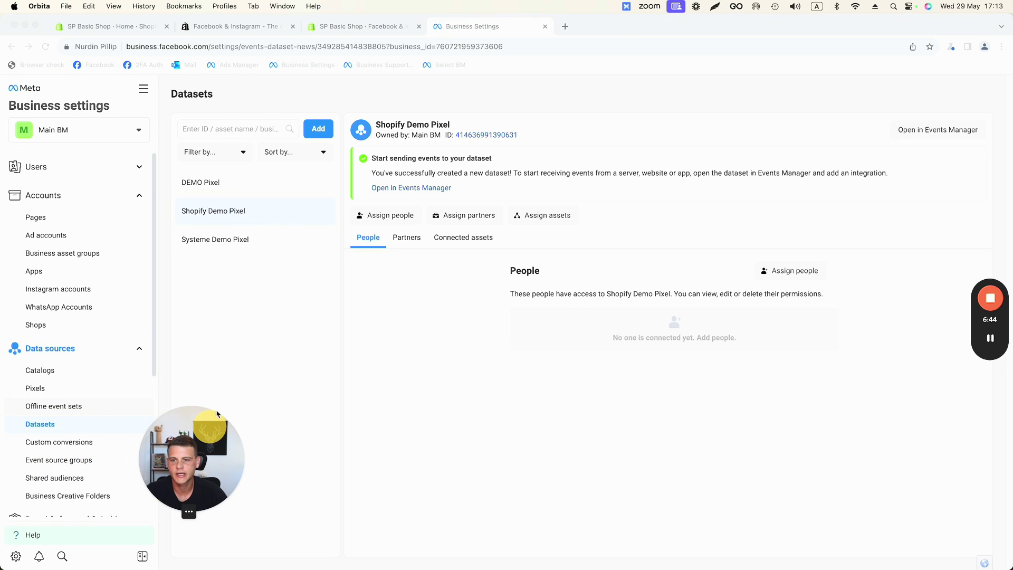
click(222, 217)
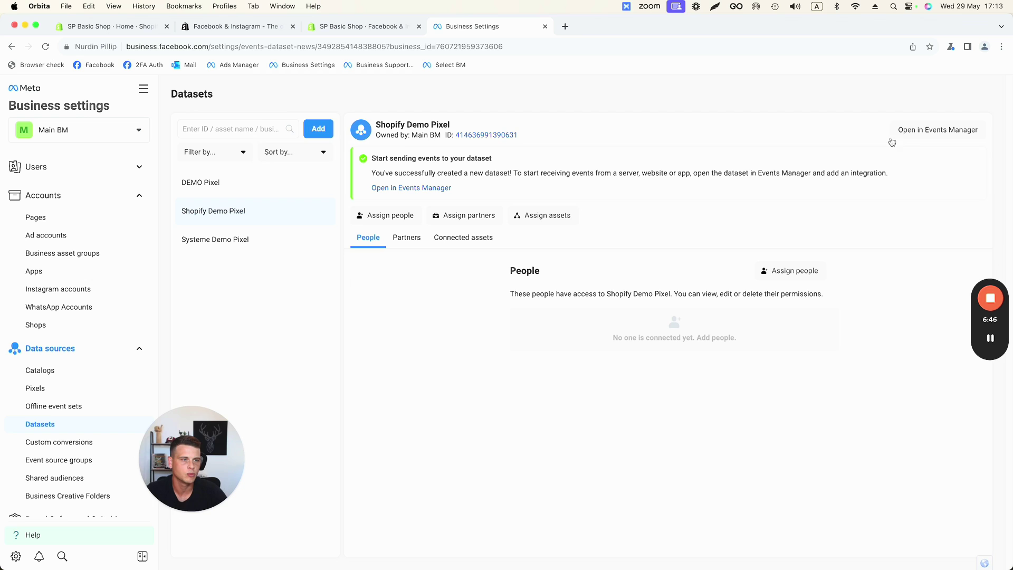
click(927, 135)
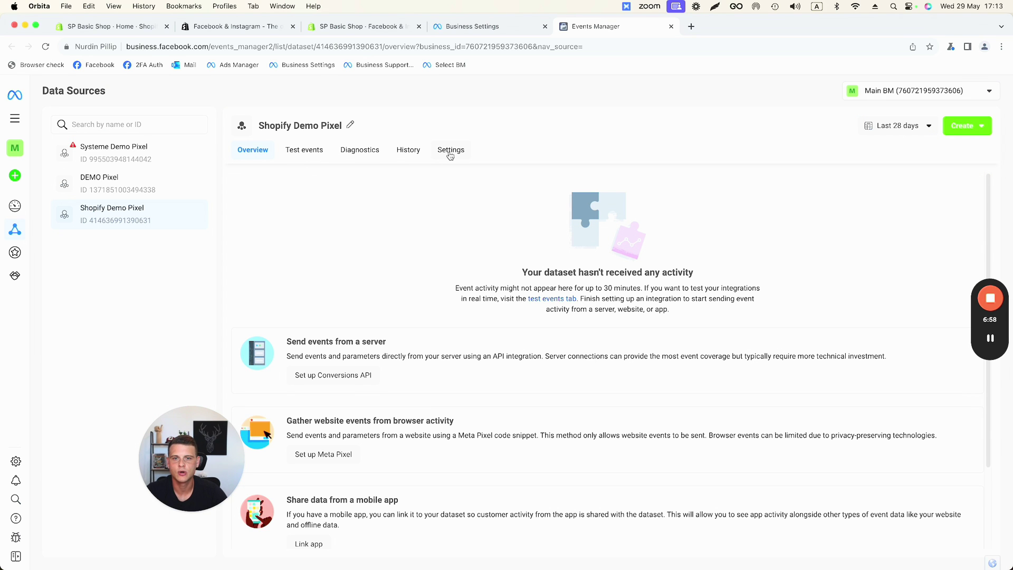
- From the pixel's Settings, open the Choose a partner list under 'Set up through a partner integration'
click(450, 154)
scroll(380, 332, down, 10)
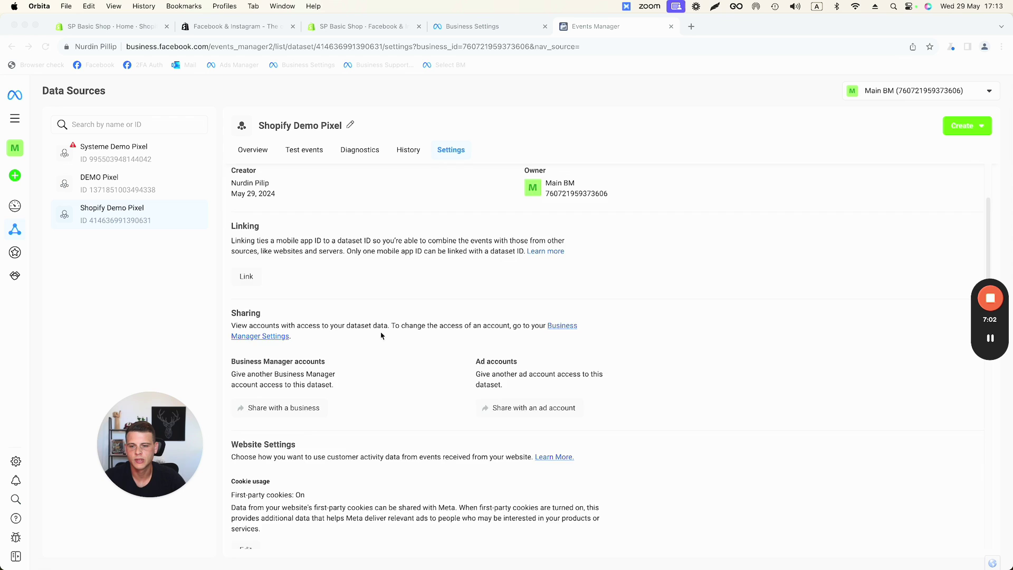
scroll(380, 332, down, 10)
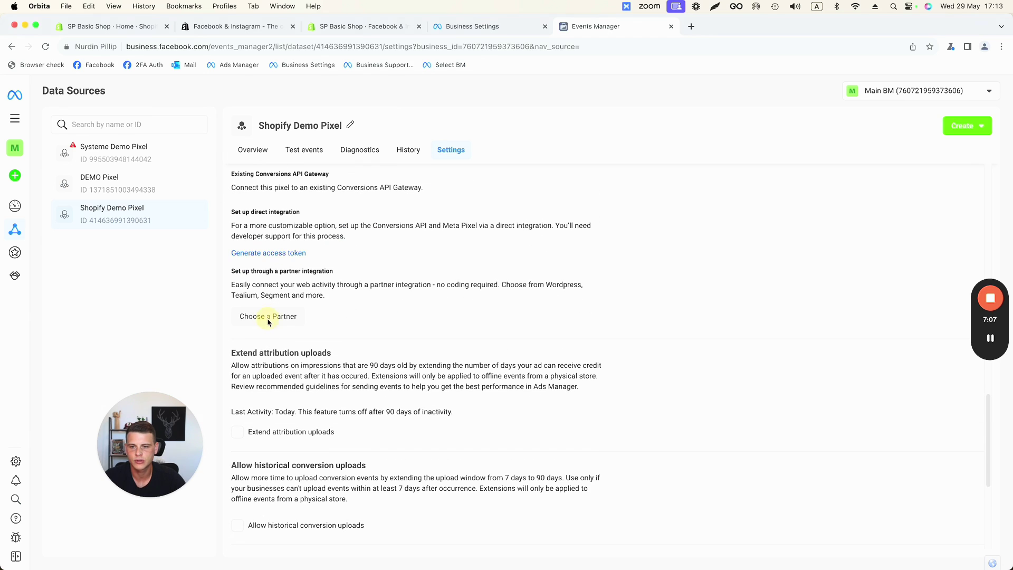
click(268, 318)
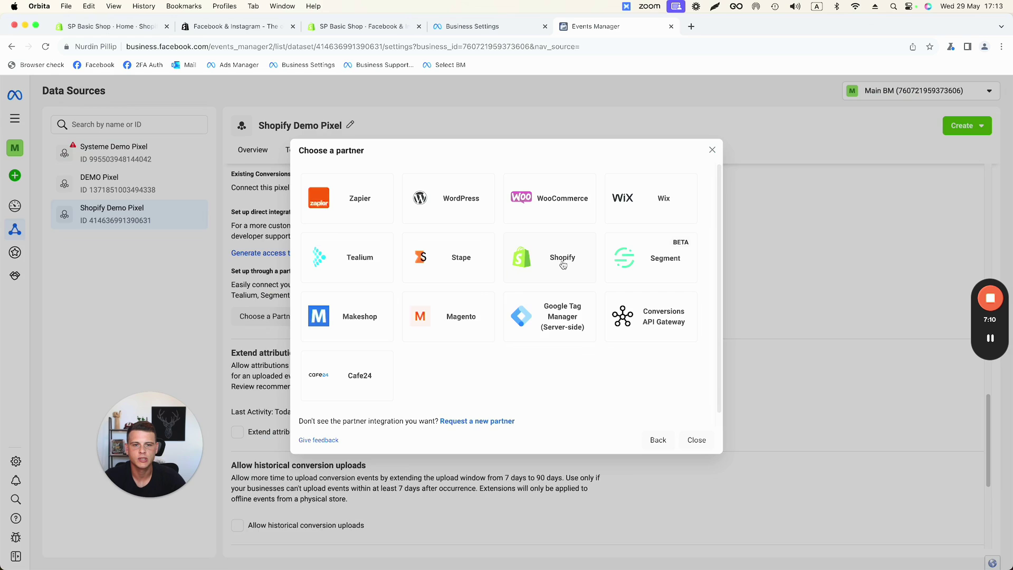
- Pick Shopify, confirm its setup is complete, then paste the store URL and send test traffic
click(560, 265)
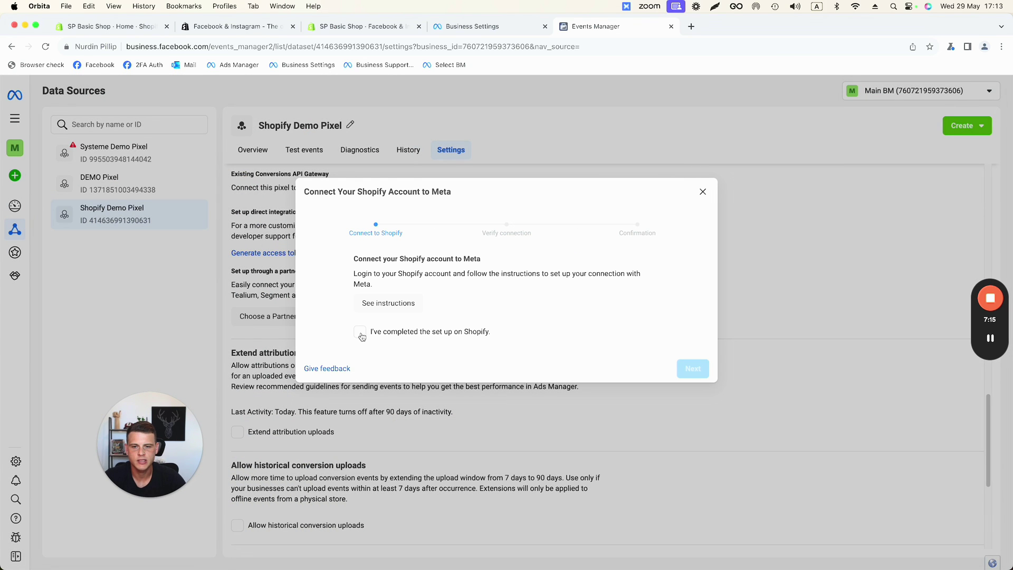
click(361, 333)
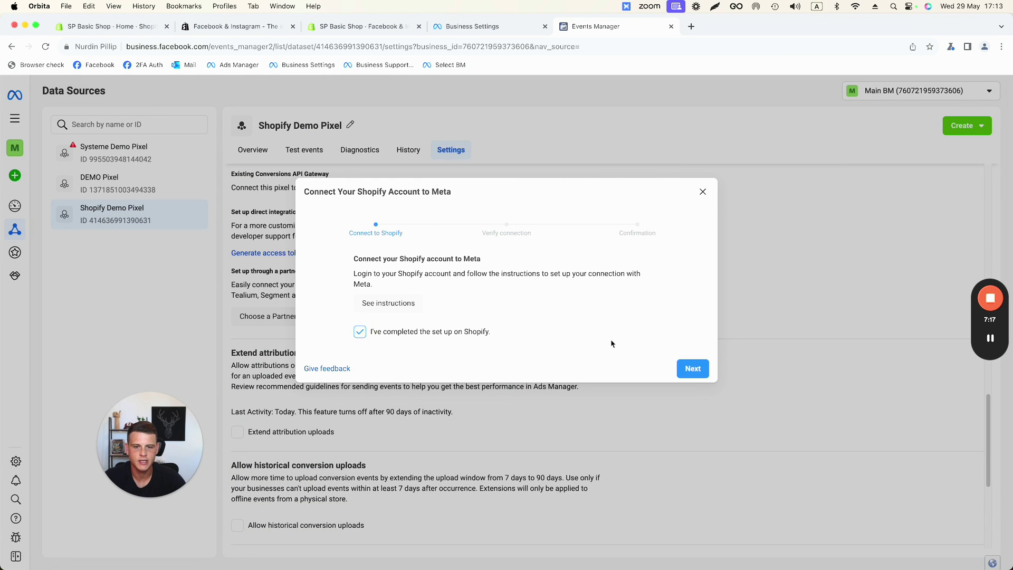
click(693, 368)
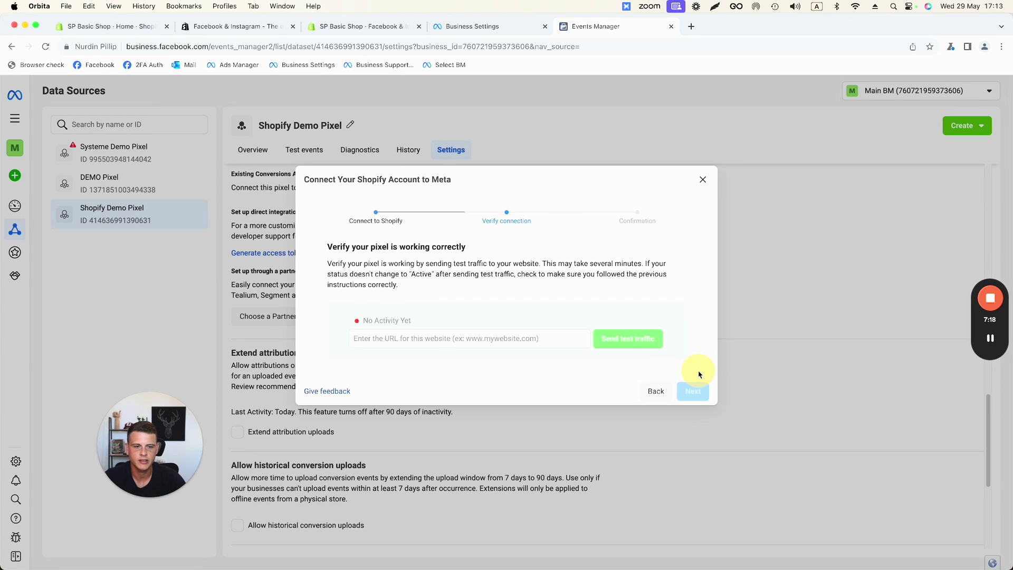
click(409, 340)
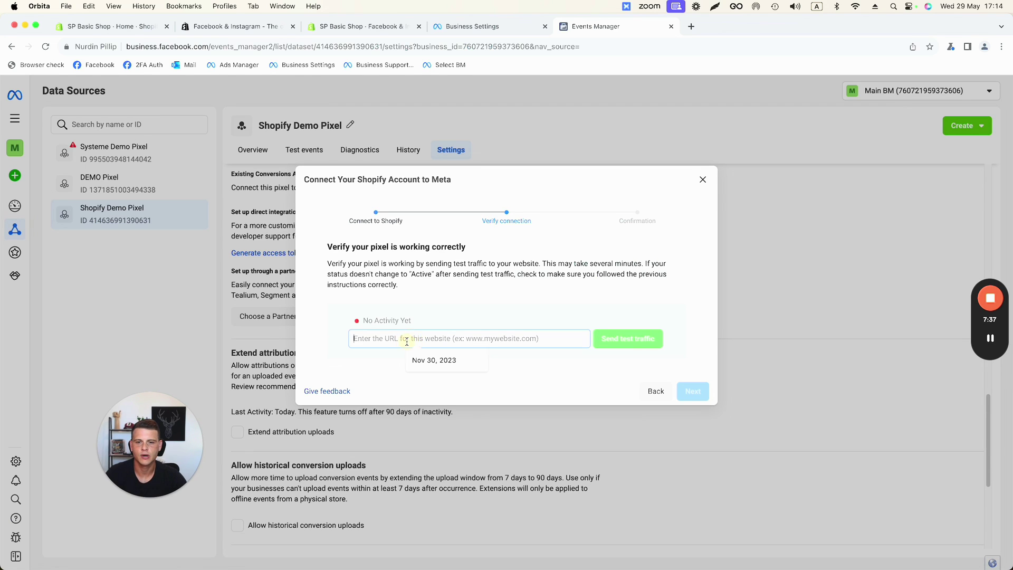
text(https://sp-basic-shop.myshopify.com/)
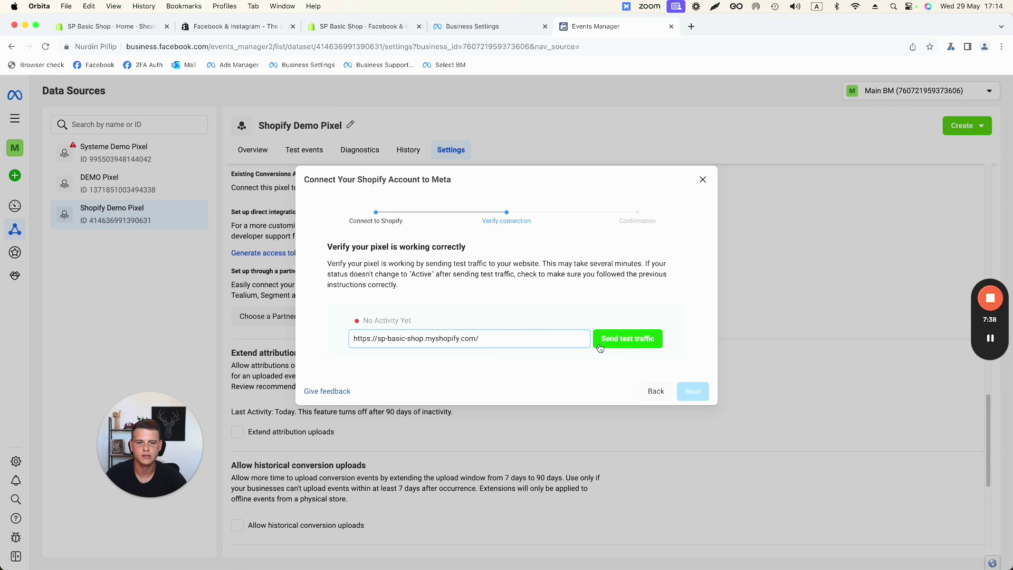
click(600, 346)
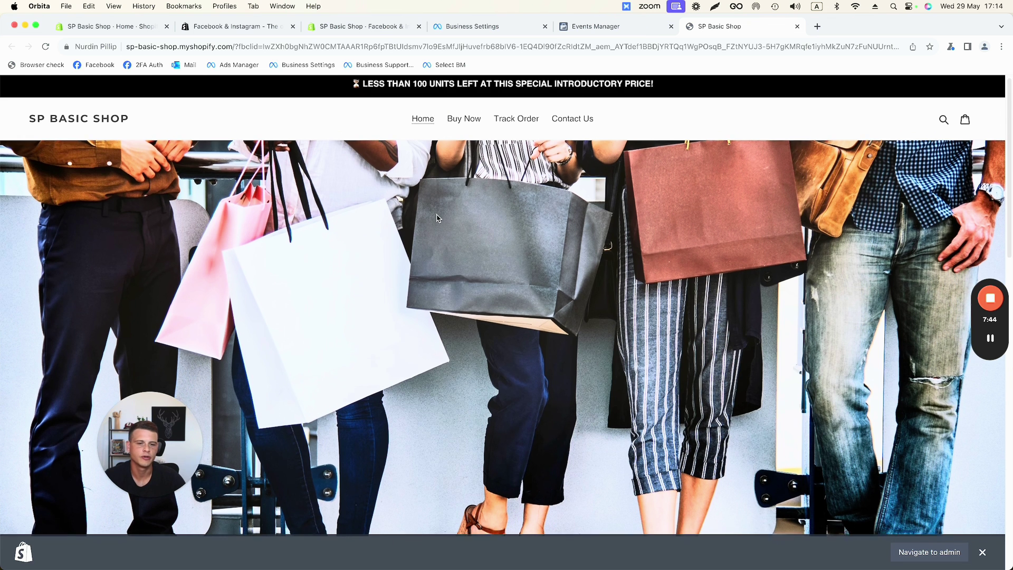
- Browse to the Reusable Zip Bag product page from the Products on Sale section
scroll(437, 218, down, 10)
scroll(437, 218, down, 5)
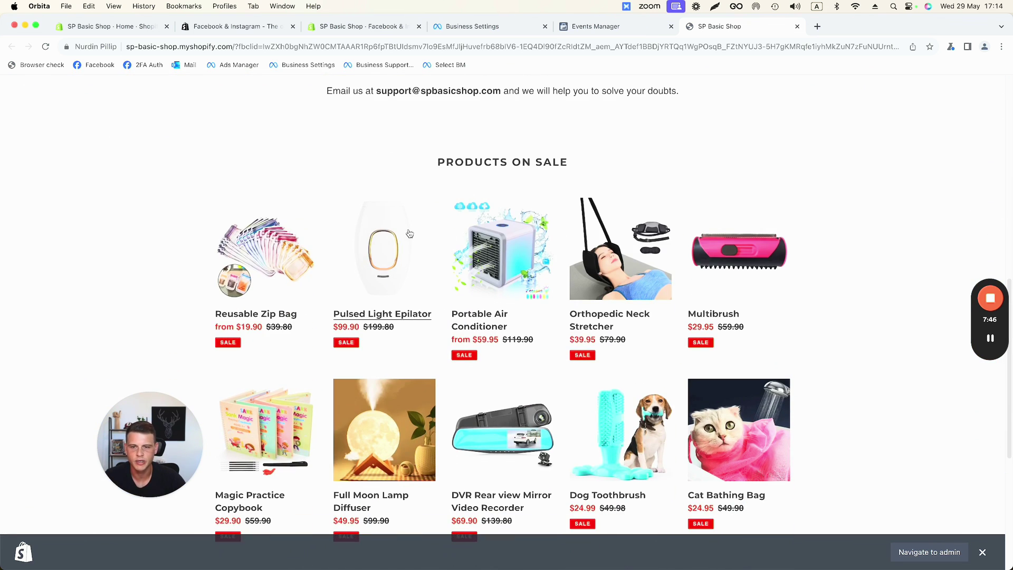
click(271, 244)
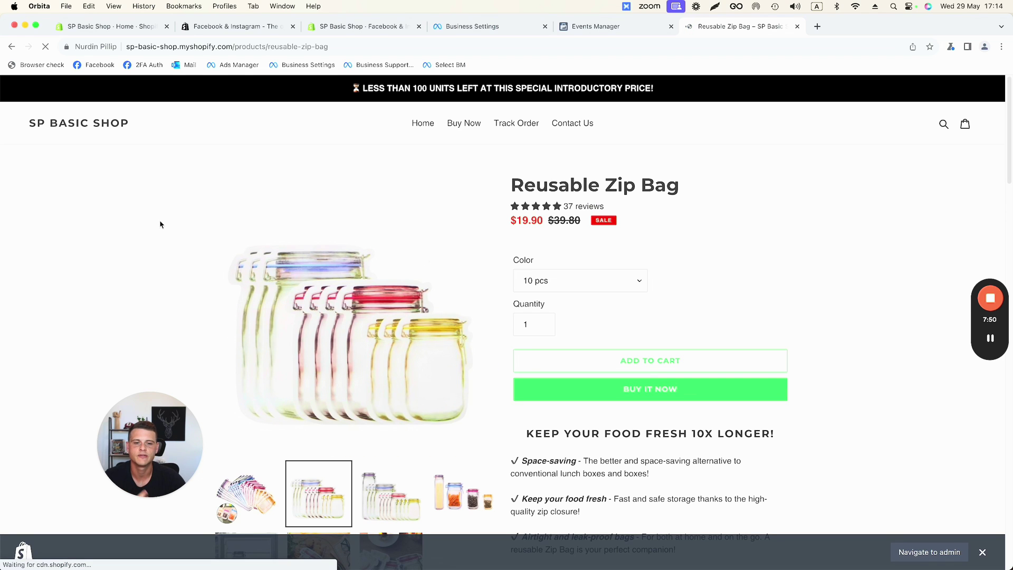
scroll(158, 221, down, 3)
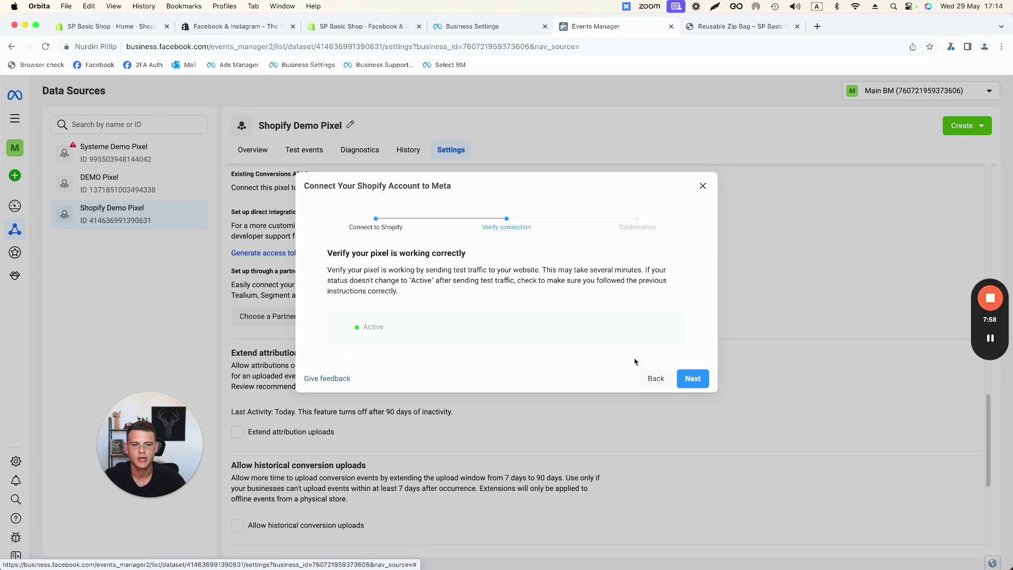
- Confirm the Active pixel and finish the Shopify connection at Setup complete
click(691, 379)
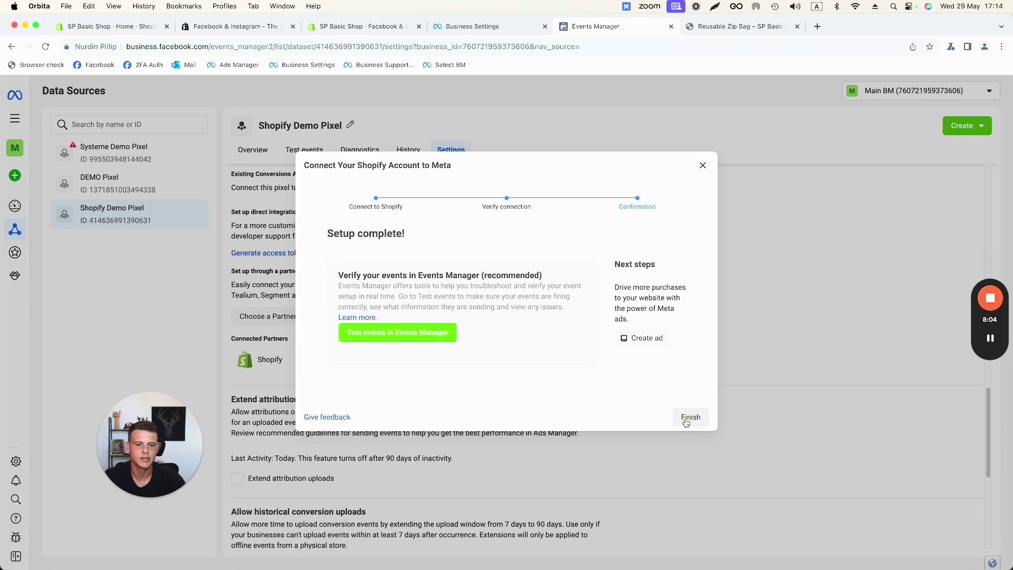
click(686, 420)
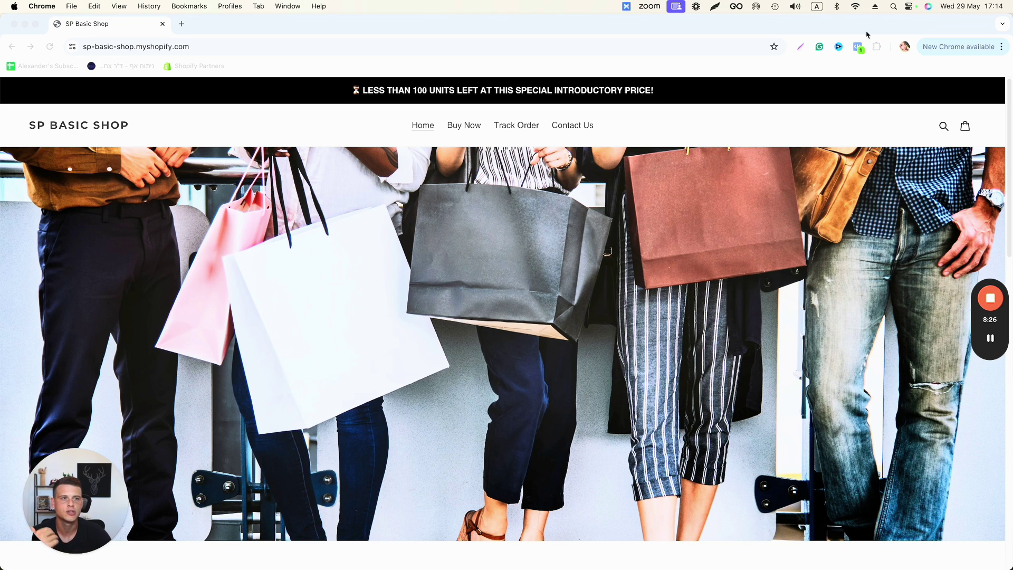
- Check Pixel Helper events on the homepage and the Reusable Zip Bag product page
click(861, 48)
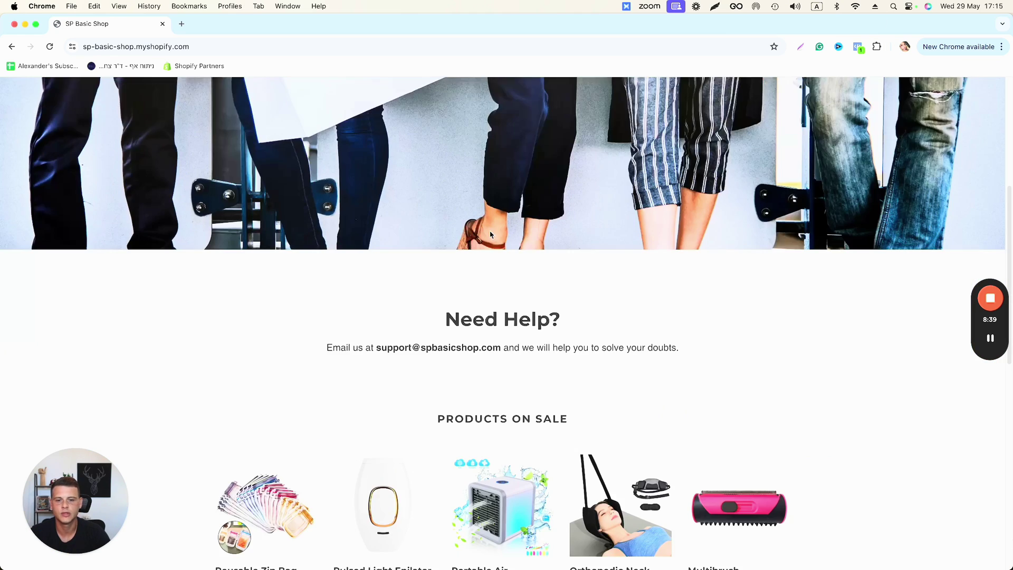
scroll(301, 374, down, 2)
click(293, 395)
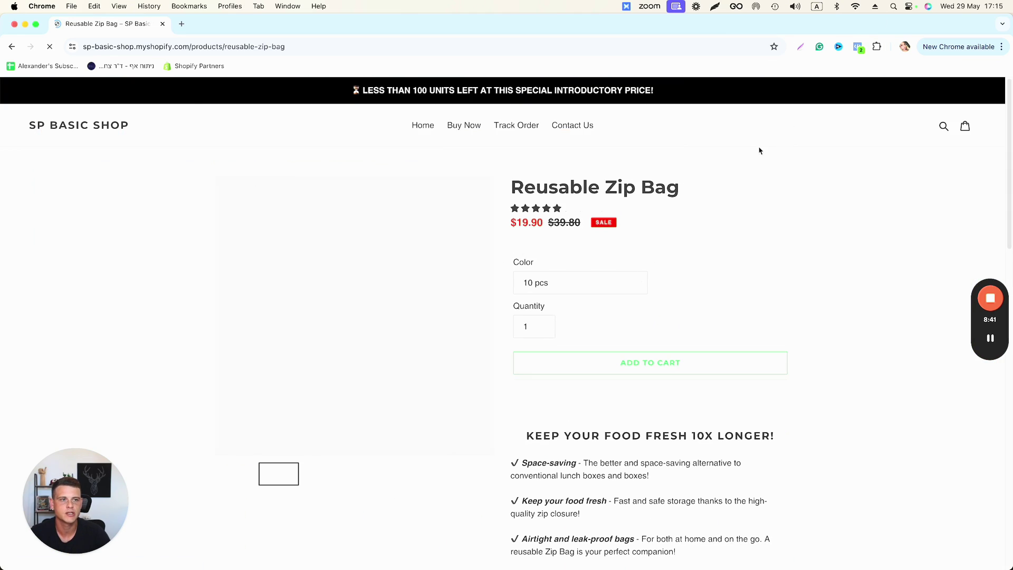
click(857, 49)
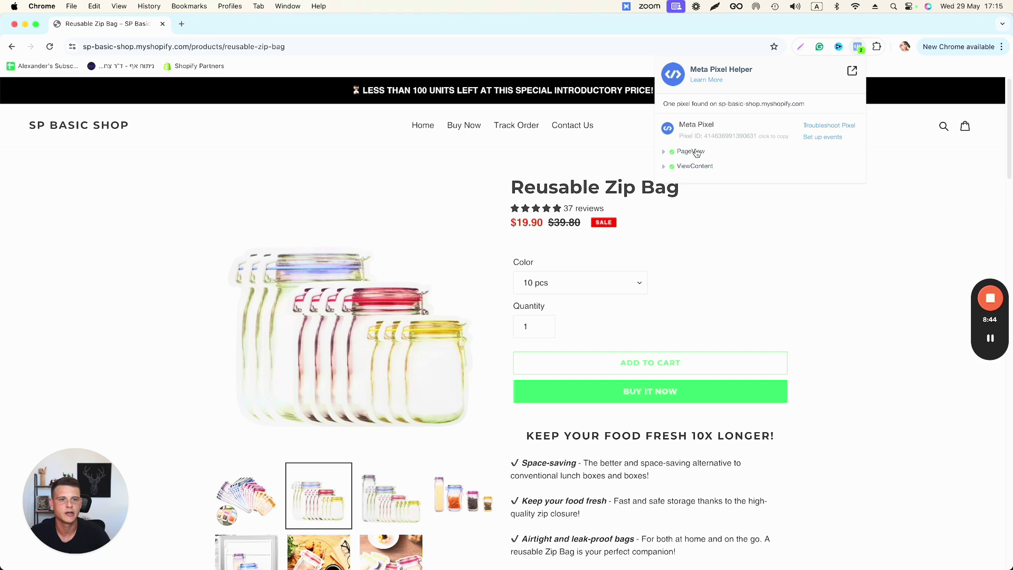
click(684, 188)
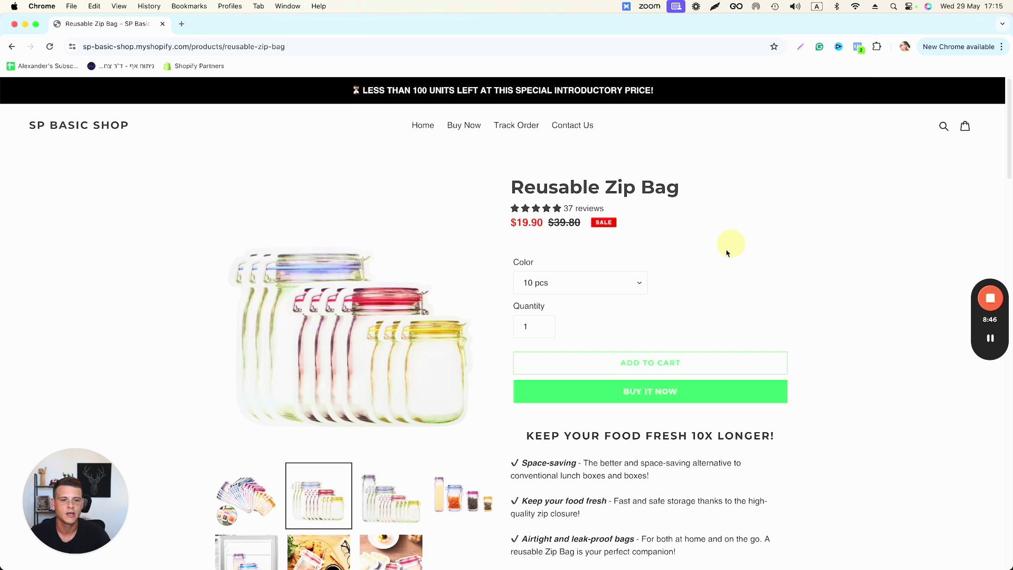
- Add the Reusable Zip Bag to the cart, verify AddToCart fired, and go to the cart
click(636, 364)
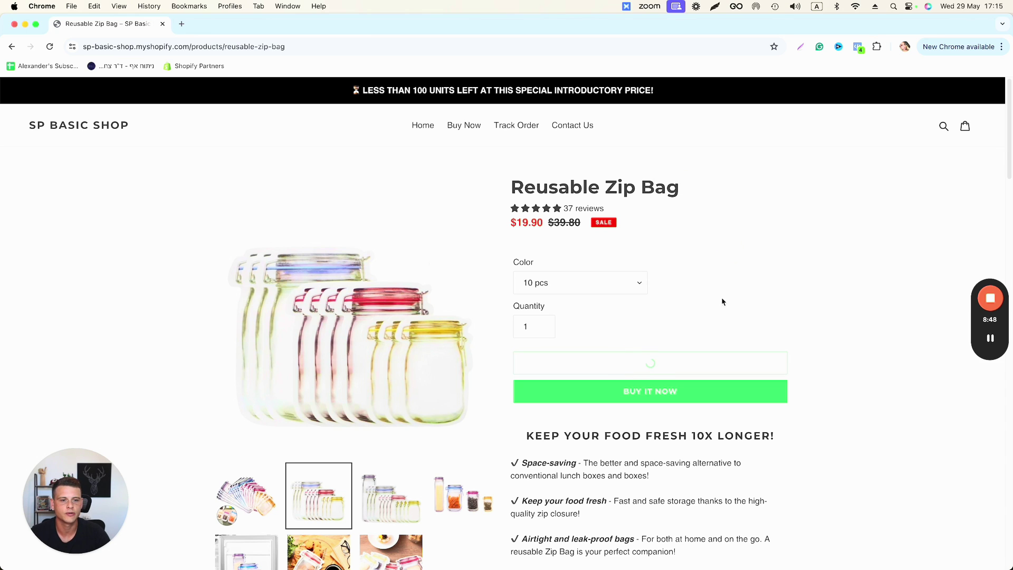
click(857, 48)
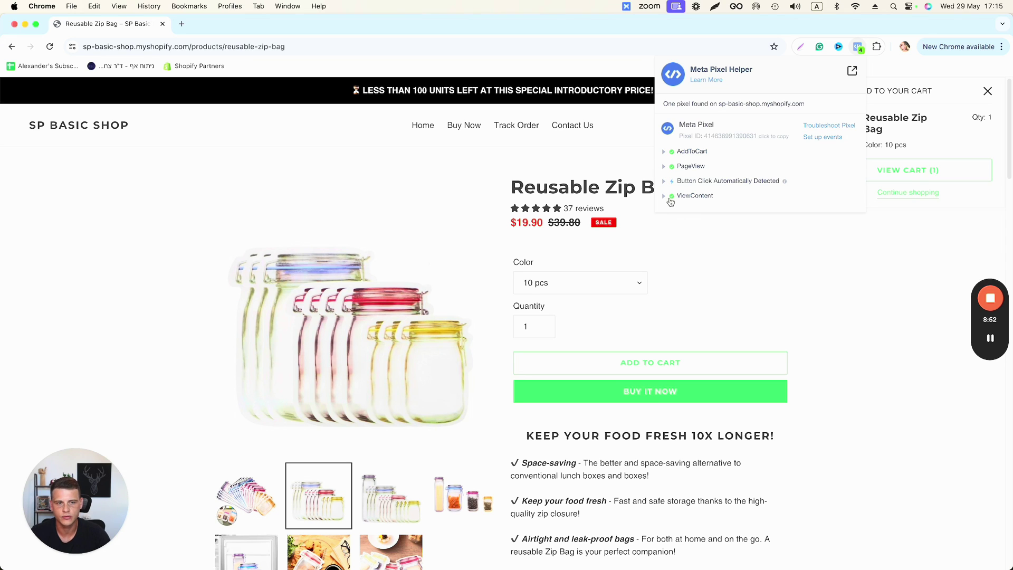
click(716, 249)
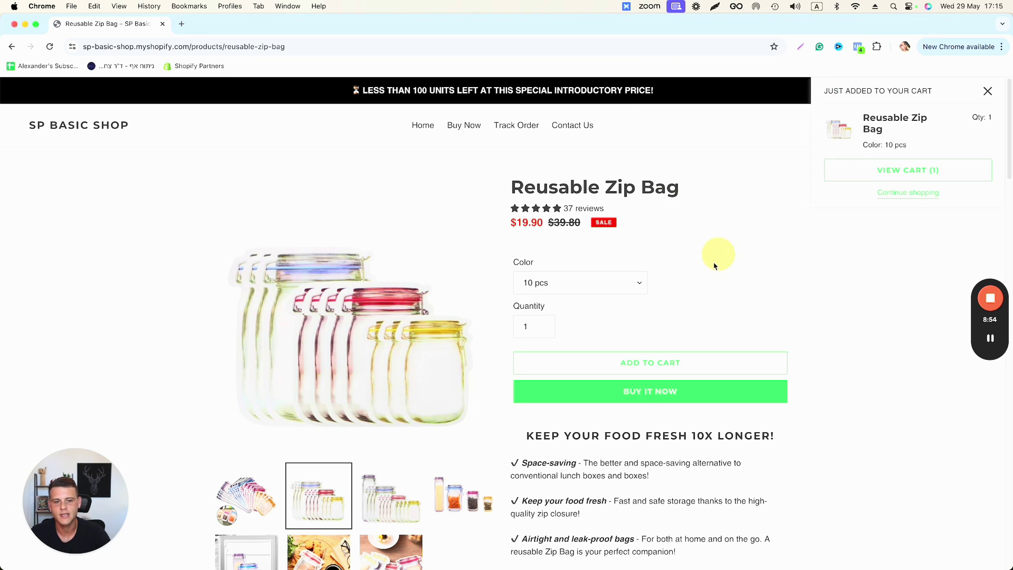
click(838, 172)
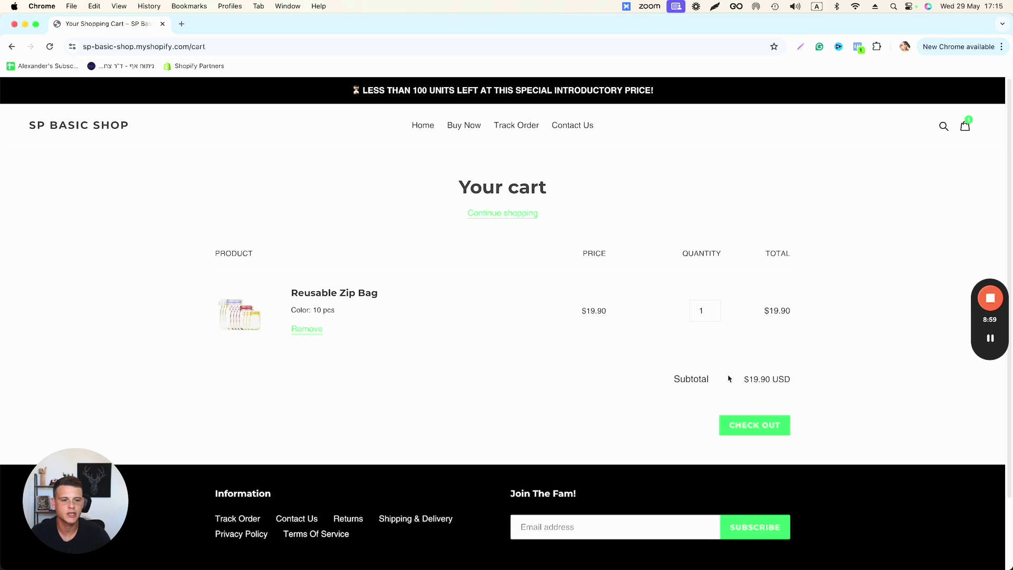
- Start checkout for the Reusable Zip Bag and check Pixel Helper for InitiateCheckout
click(747, 422)
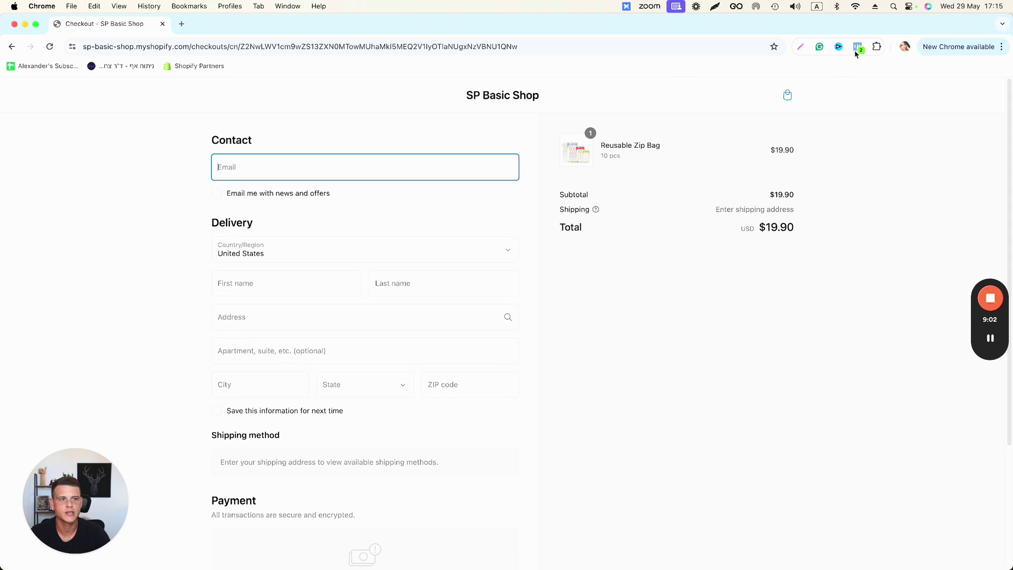
click(857, 47)
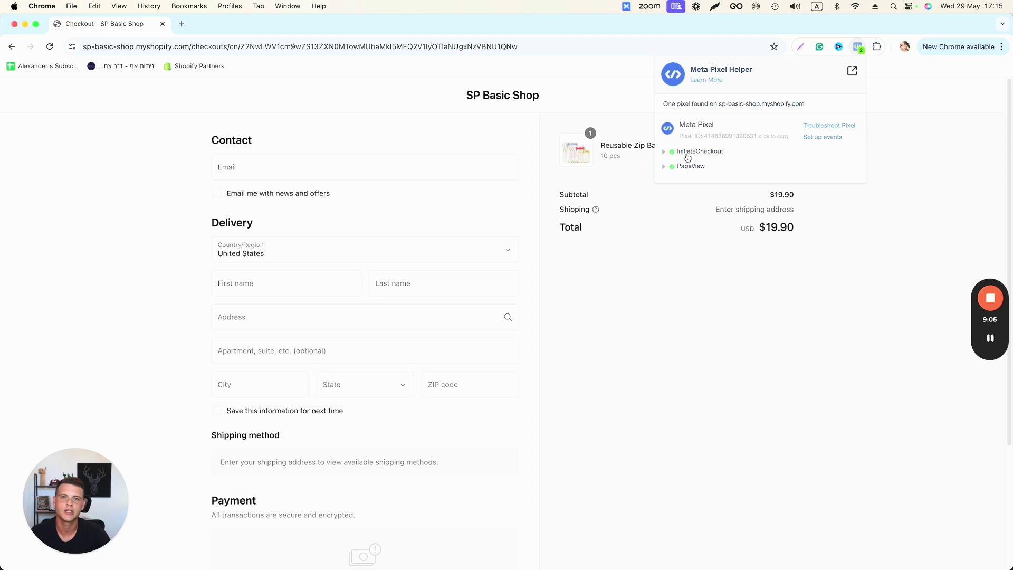